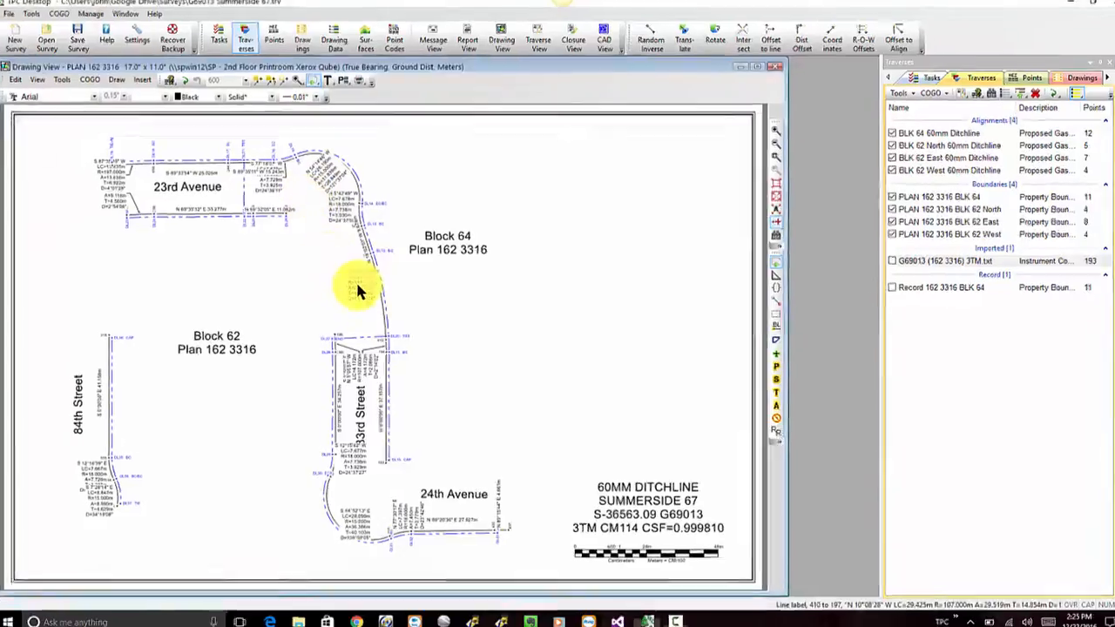
Reset the modified attributes of the PLAN 162 3316 BLK 64 traverse
right_click(359, 287)
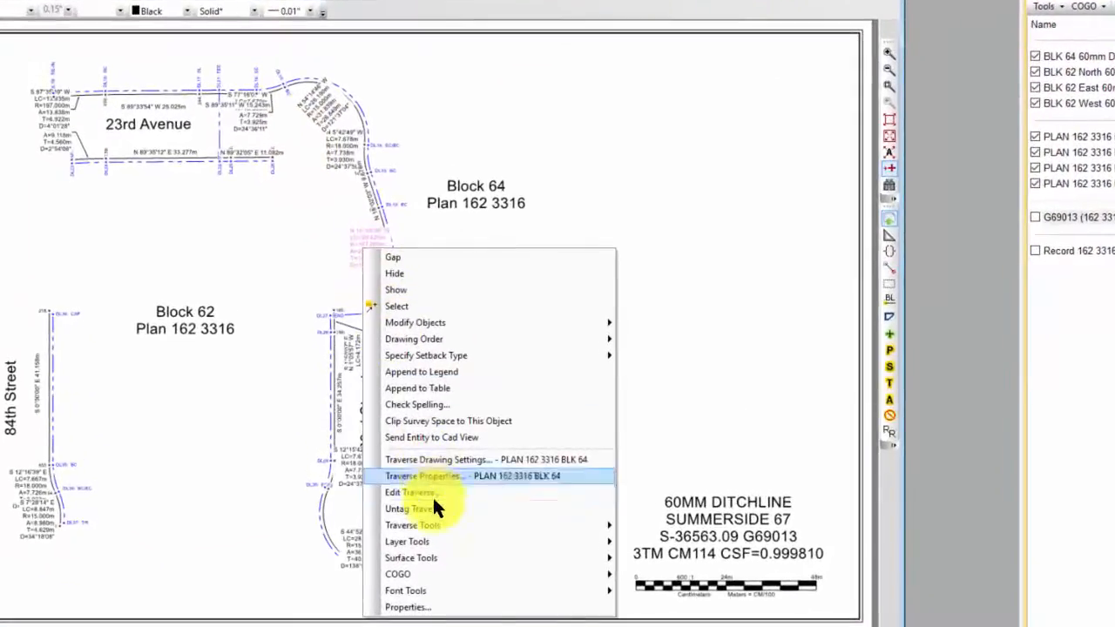
mouse_move(415, 509)
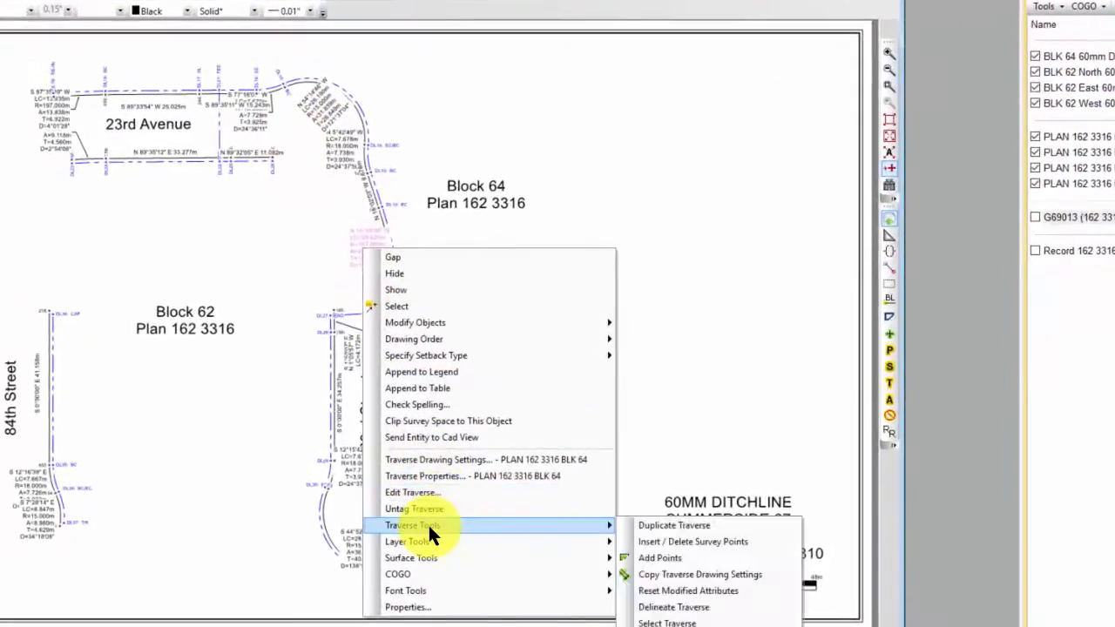
click(677, 594)
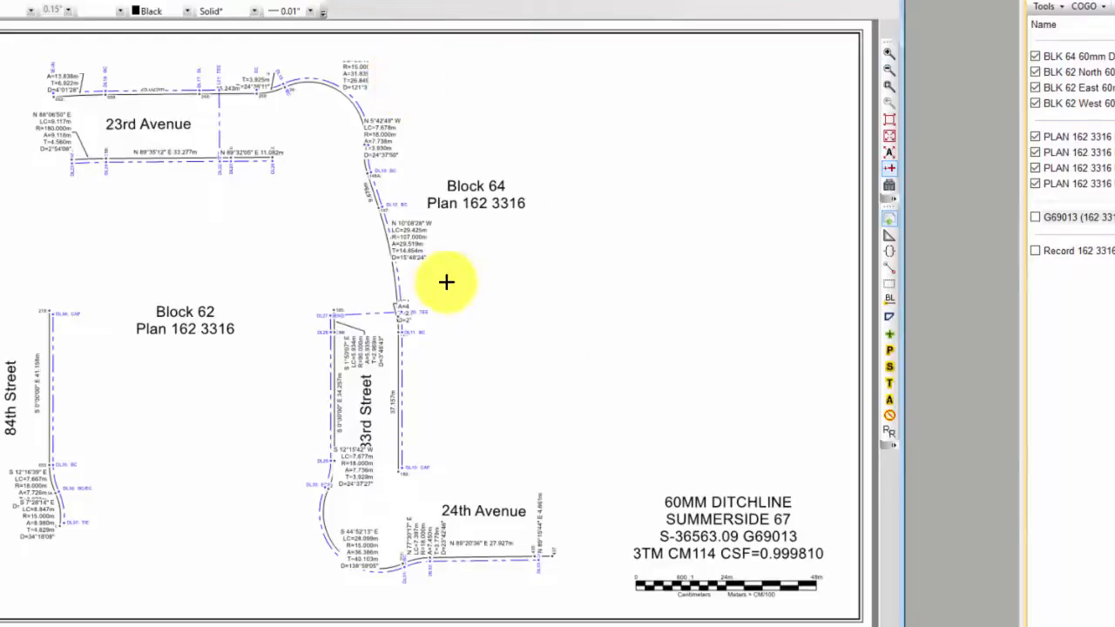
Recall the "Alignment Stacked Outside" drawing settings for the PLAN 162 3316 BLK 64 traverse and apply them to the drawing
double_click(419, 246)
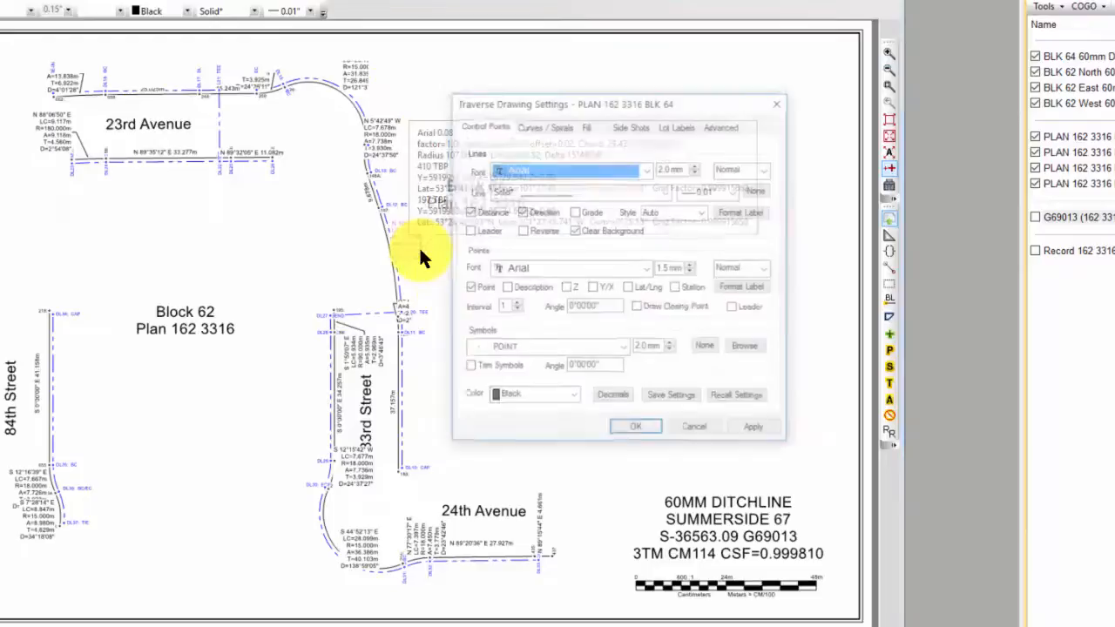
click(736, 398)
click(711, 270)
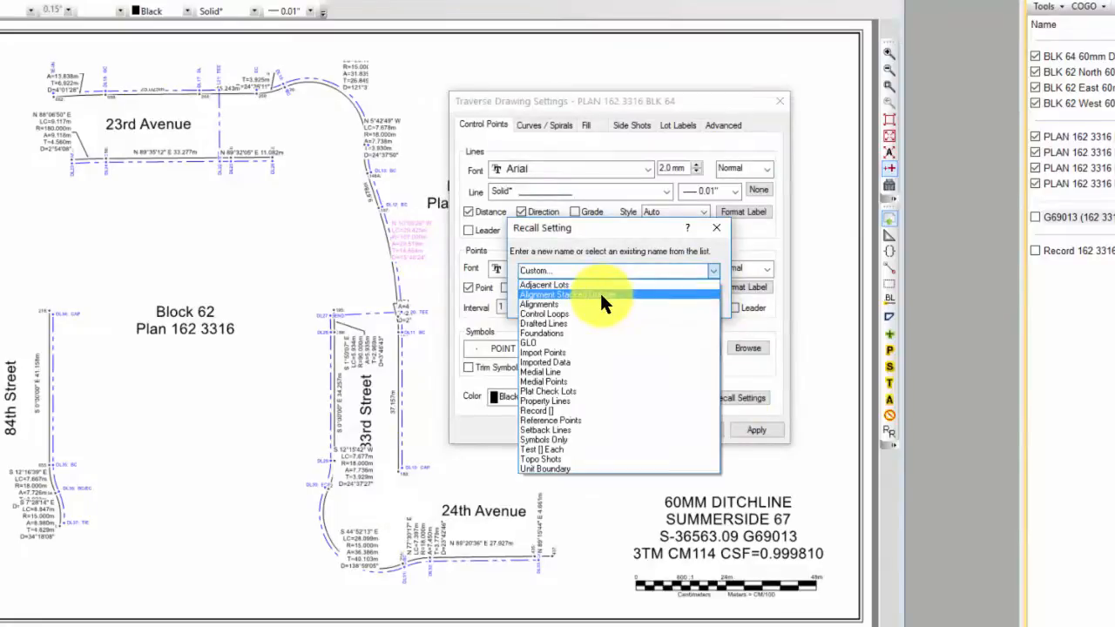
click(600, 294)
click(644, 300)
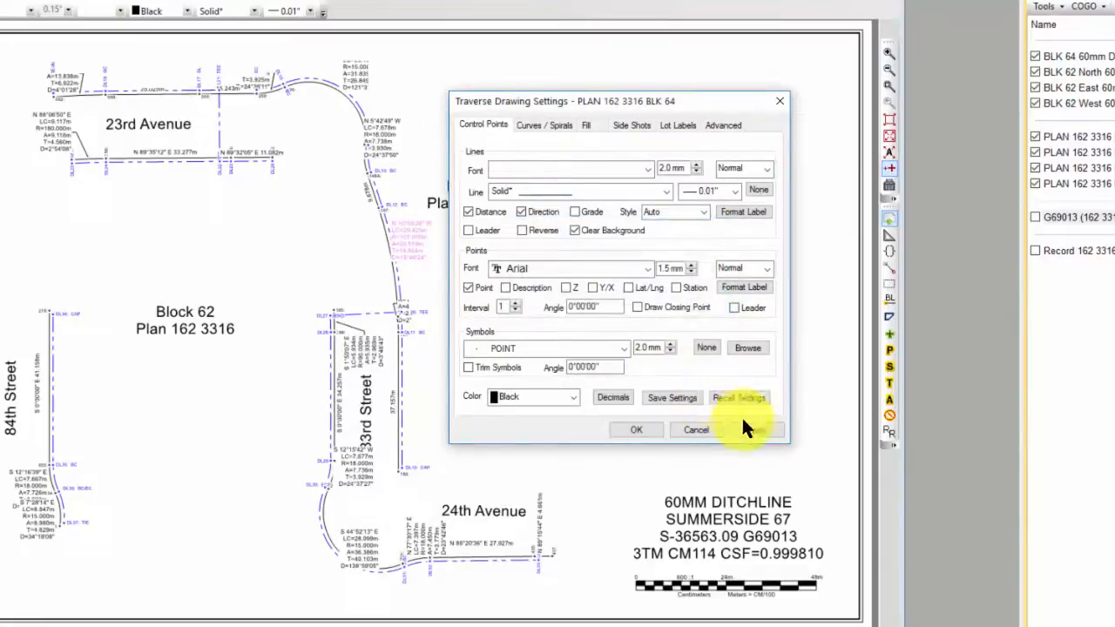
drag(675, 104, 774, 76)
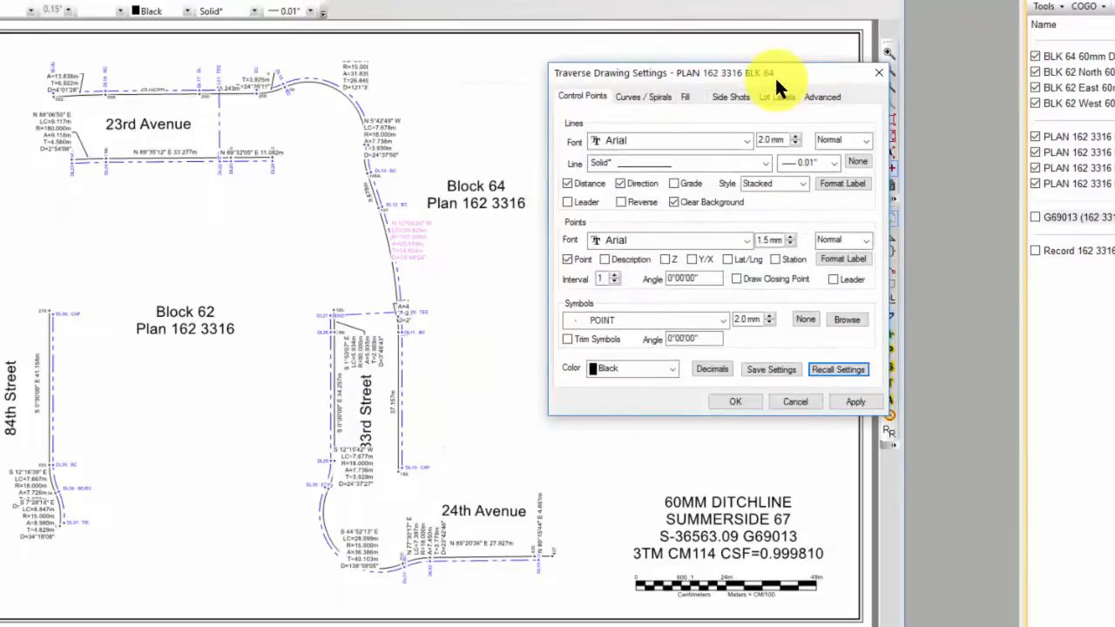
click(855, 400)
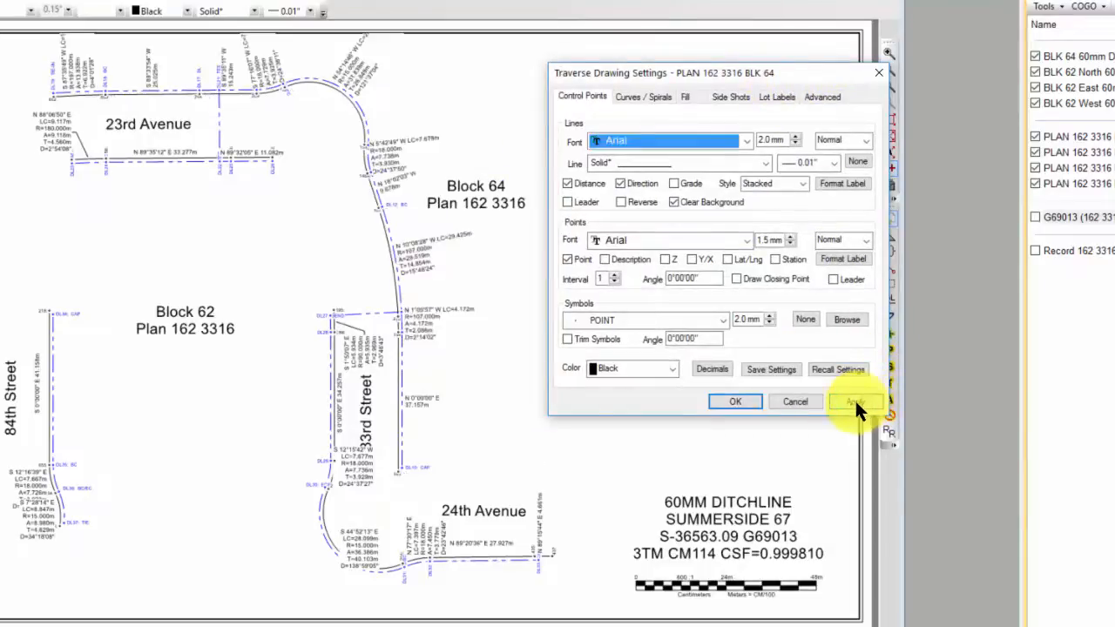
click(733, 401)
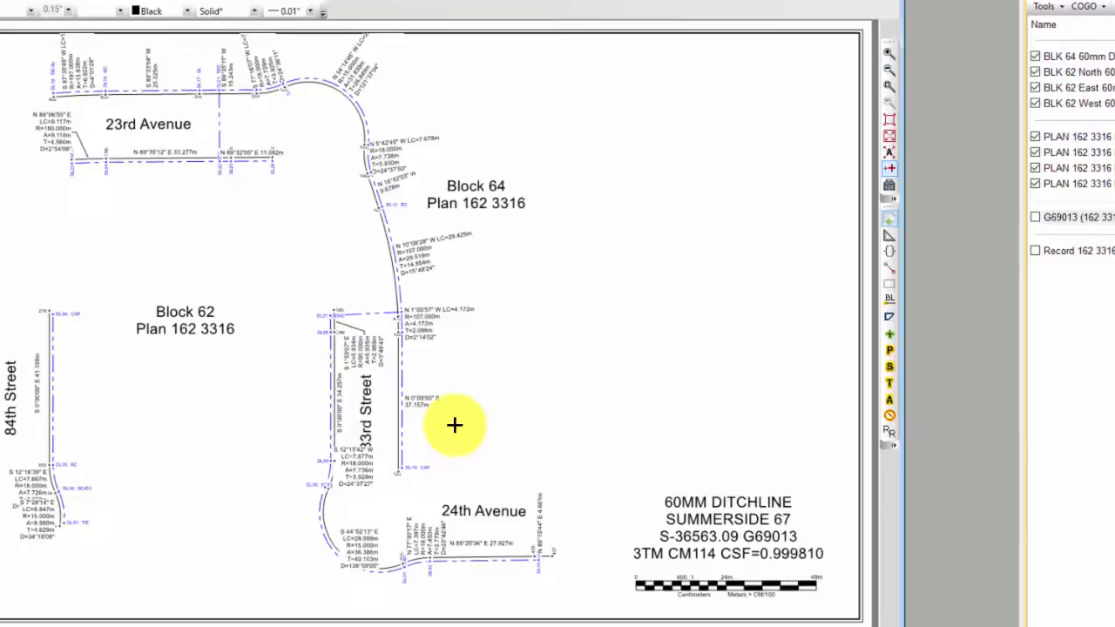
Turn on the Record 162 3316 BLK 64 traverse in the drawing
scroll(454, 424, up, 3)
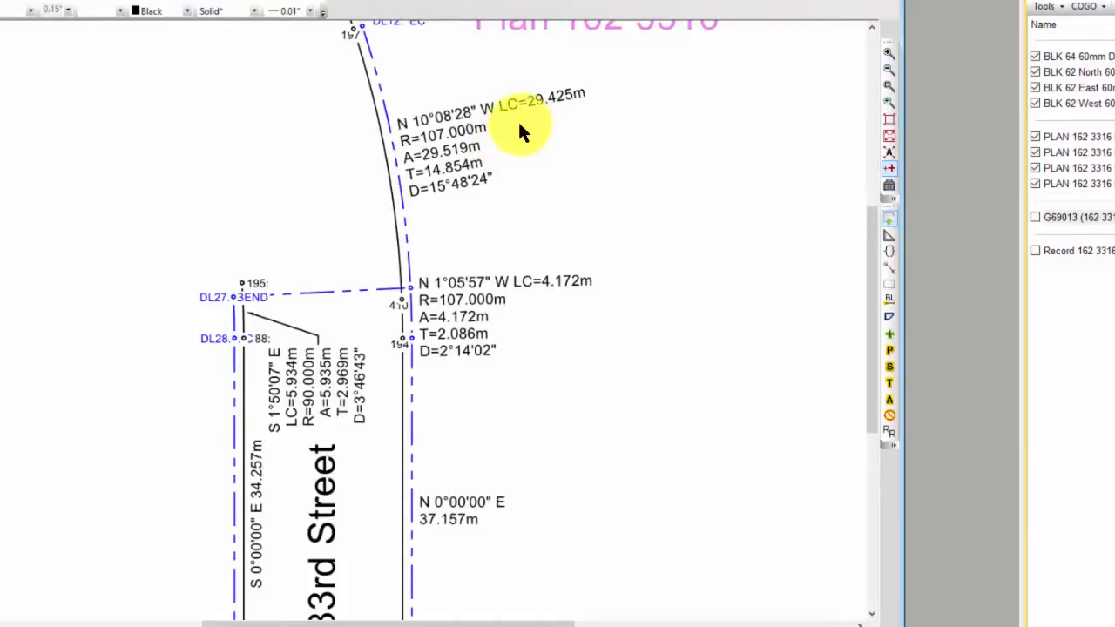
mouse_move(507, 135)
middle_down()
mouse_move(677, 323)
mouse_move(708, 473)
mouse_move(704, 461)
middle_up()
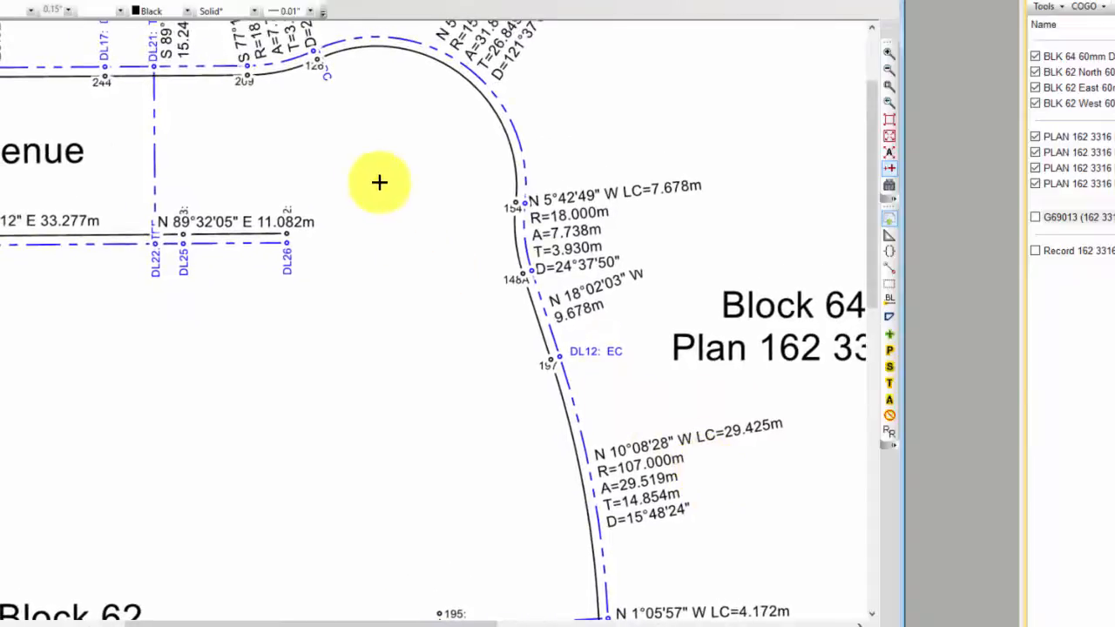
mouse_move(378, 182)
middle_down()
mouse_move(508, 289)
mouse_move(563, 391)
mouse_move(508, 346)
mouse_move(410, 311)
middle_up()
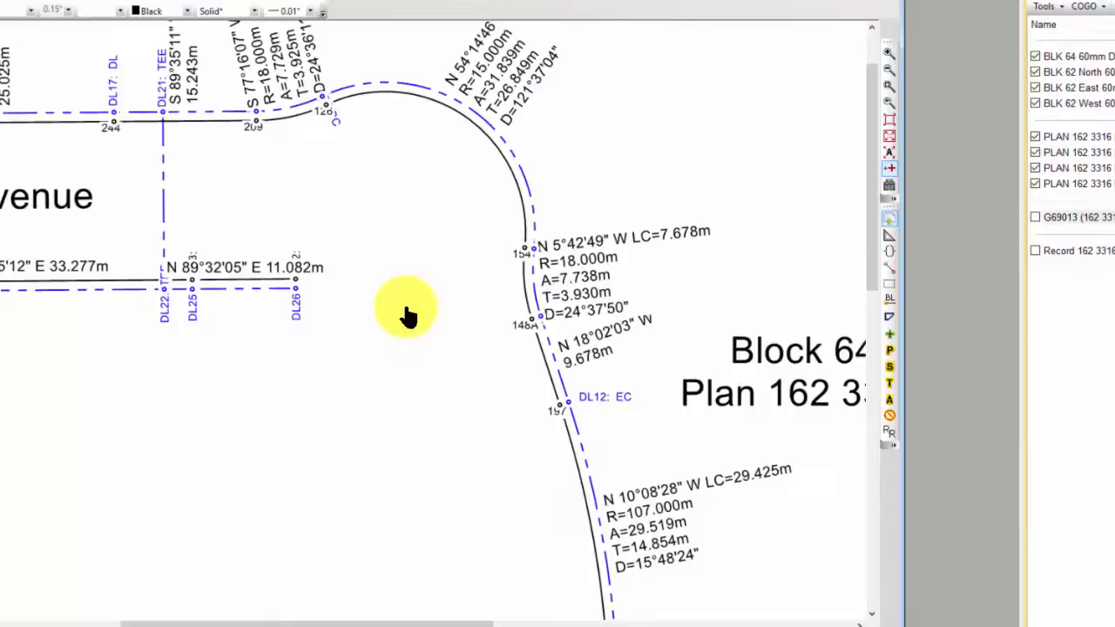
click(1035, 250)
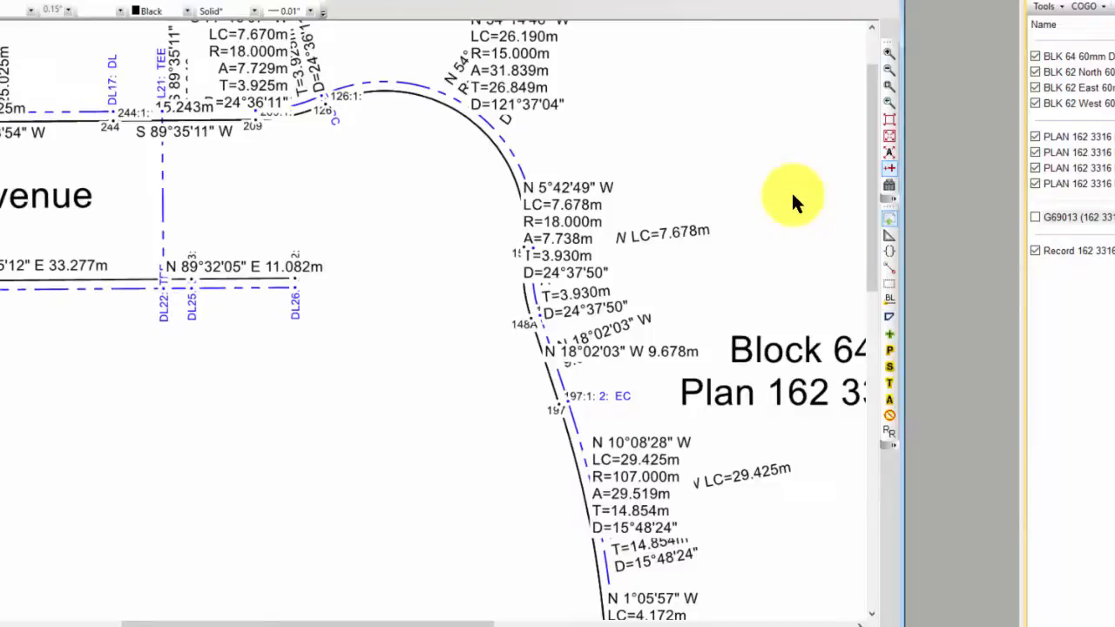
Recall the saved "Record []" drawing settings for the Record 162 3316 BLK 64 traverse
mouse_move(589, 187)
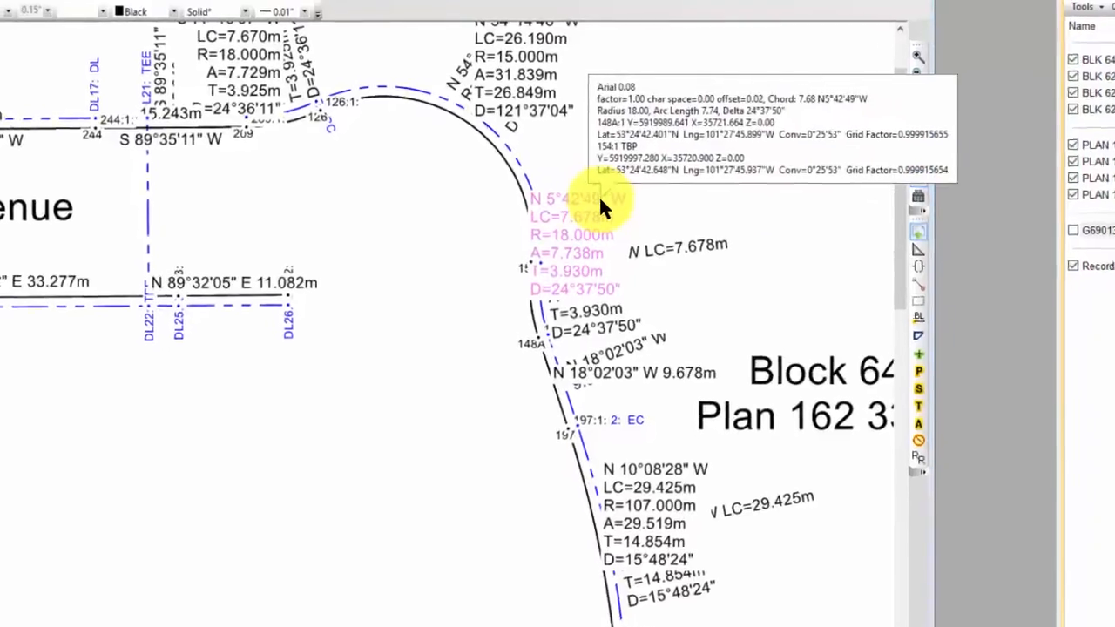
double_click(598, 196)
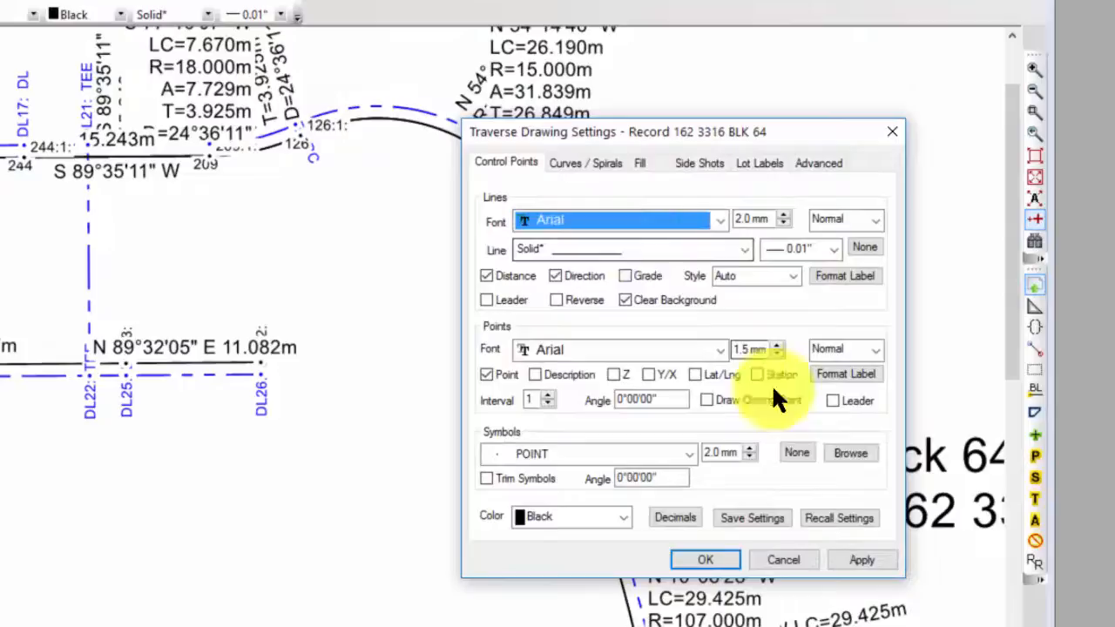
click(837, 513)
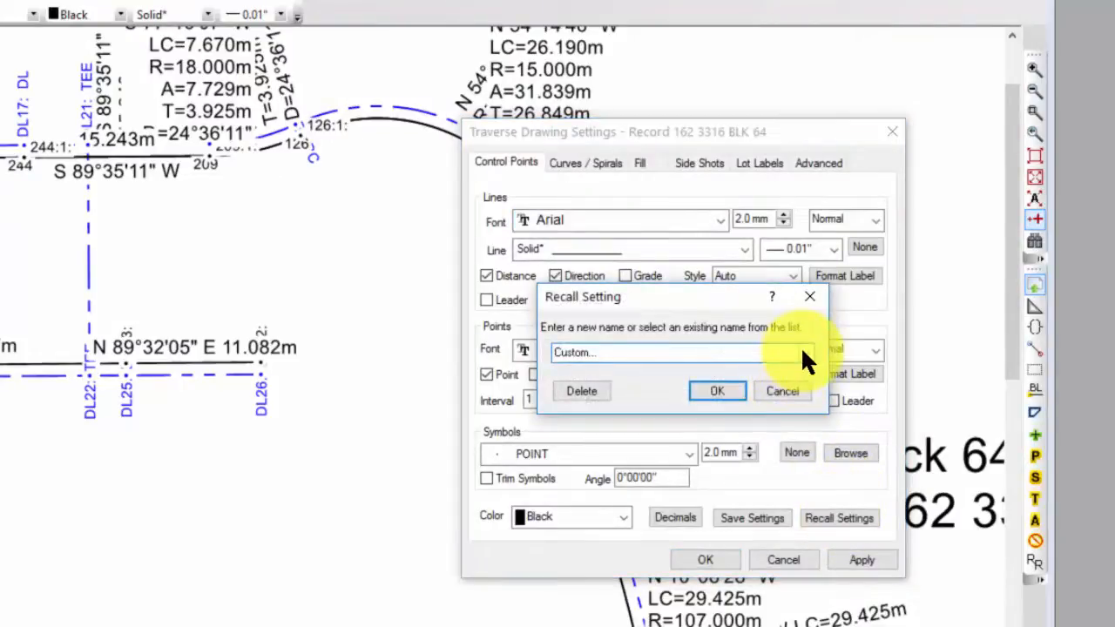
click(802, 353)
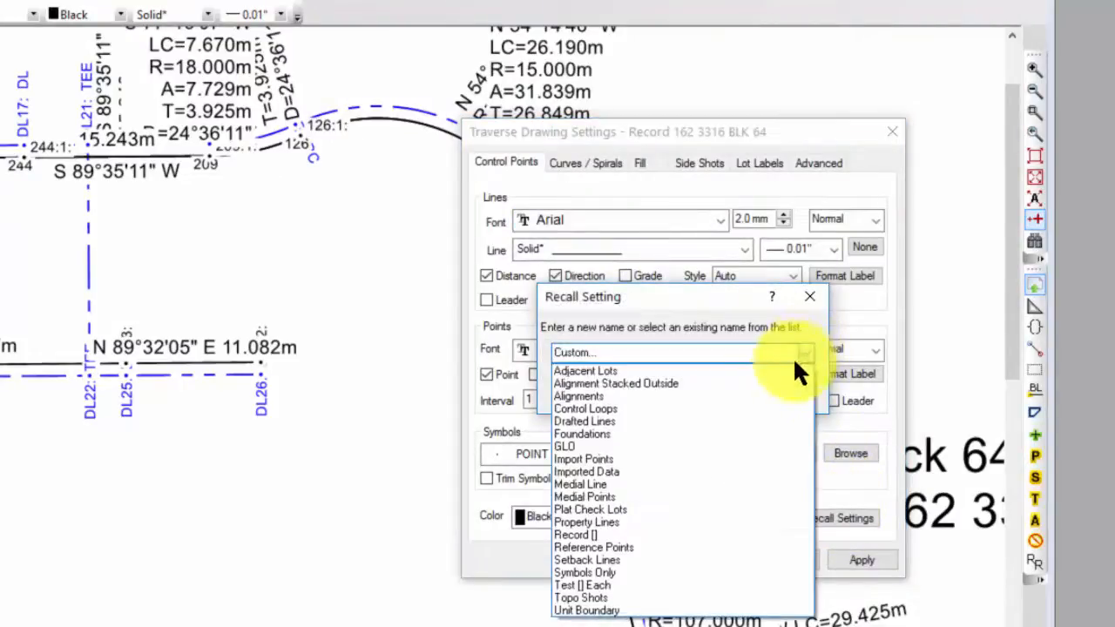
click(598, 535)
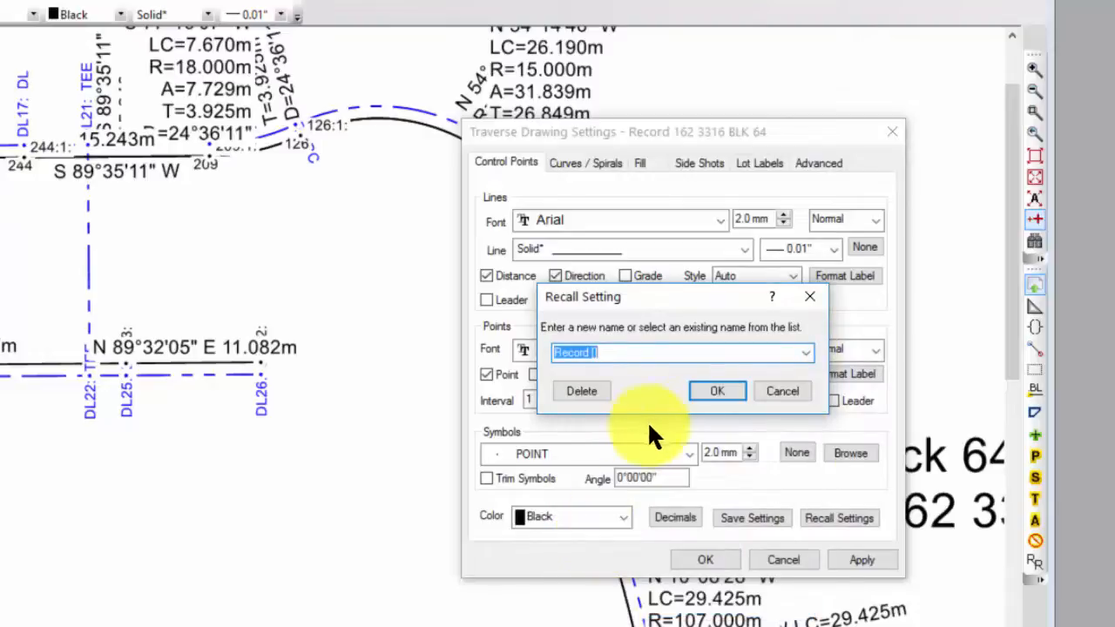
click(719, 391)
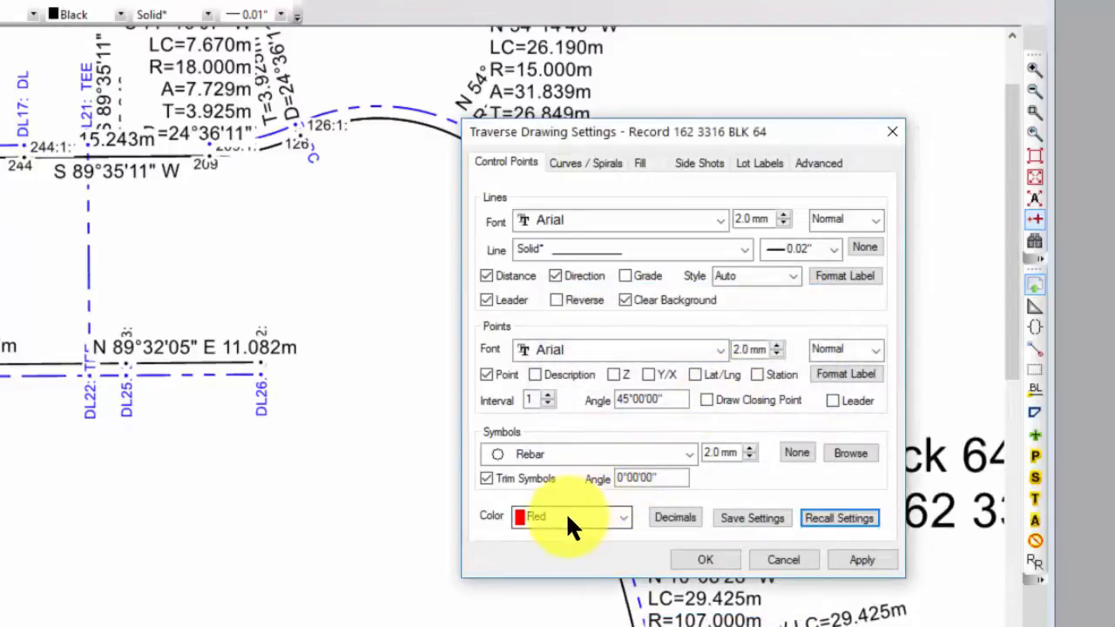
Review the record traverse's line label format, apply the recalled settings to the drawing and close the settings
mouse_move(746, 126)
mouse_down()
mouse_move(911, 107)
mouse_move(954, 75)
mouse_up()
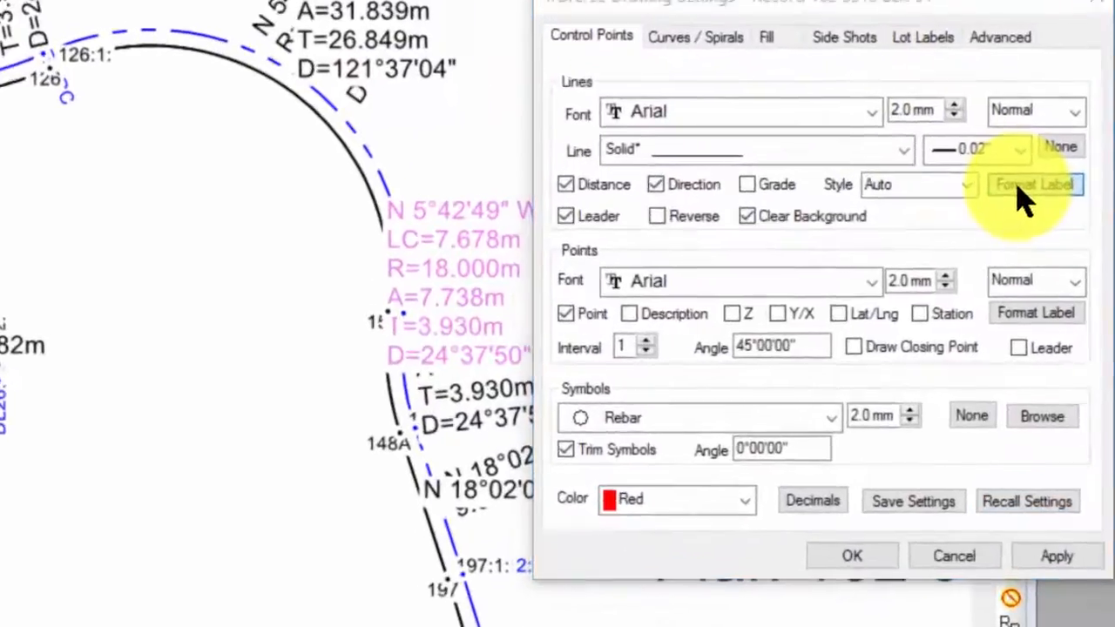
click(1045, 226)
click(642, 131)
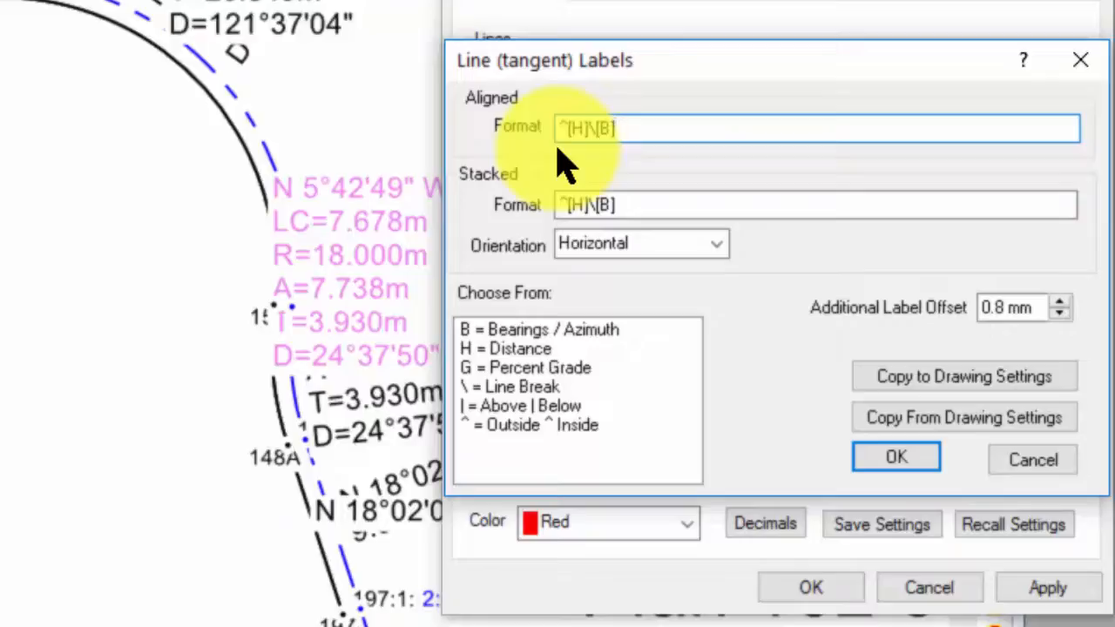
click(892, 462)
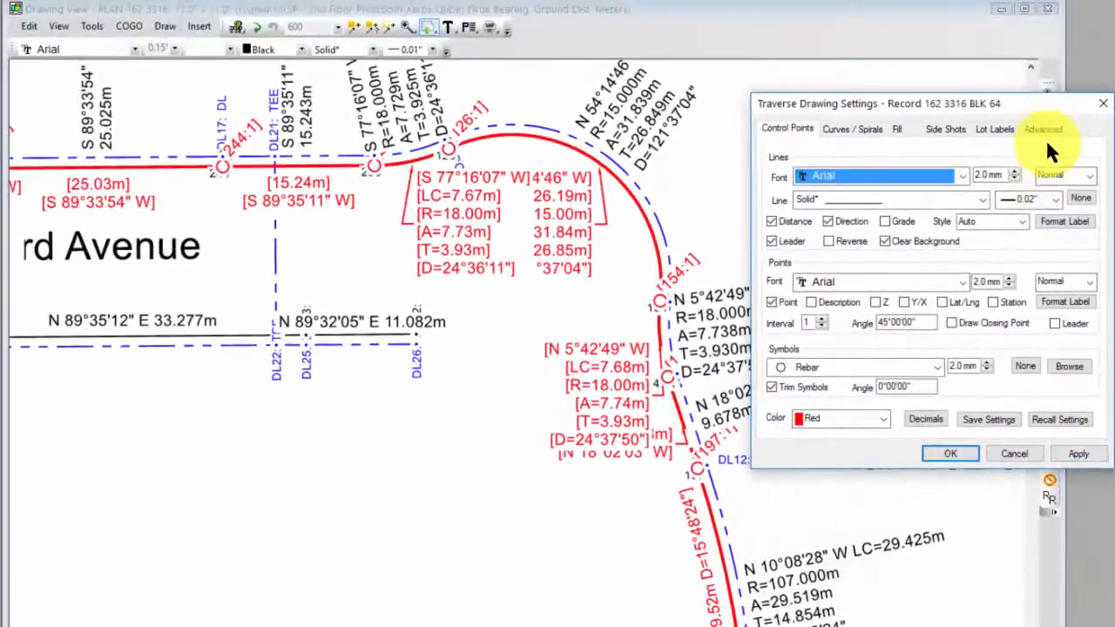
drag(1041, 104, 1067, 49)
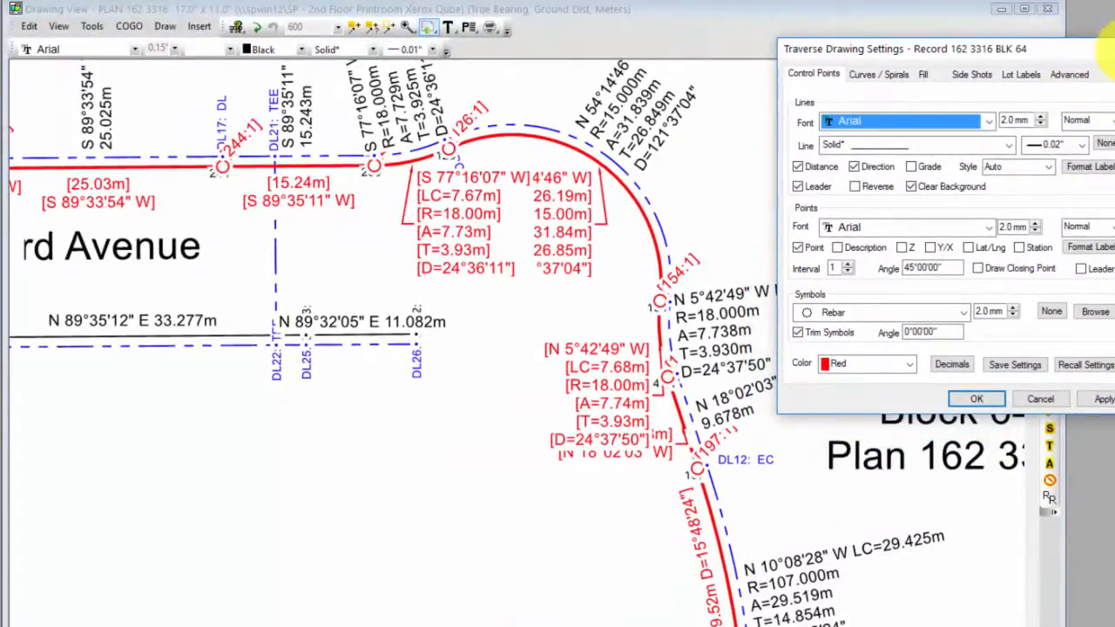
click(1114, 49)
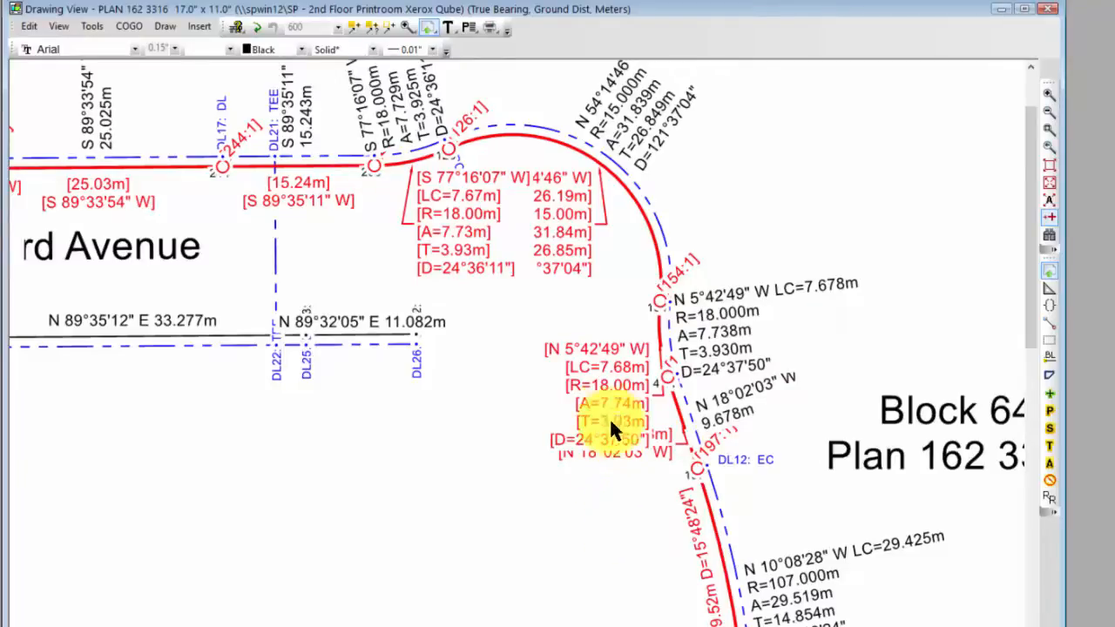
Move the red N 5°42'49" W curve label and the [154:1] point label away from the overlapping labels and linework
mouse_move(606, 381)
drag(606, 382, 580, 342)
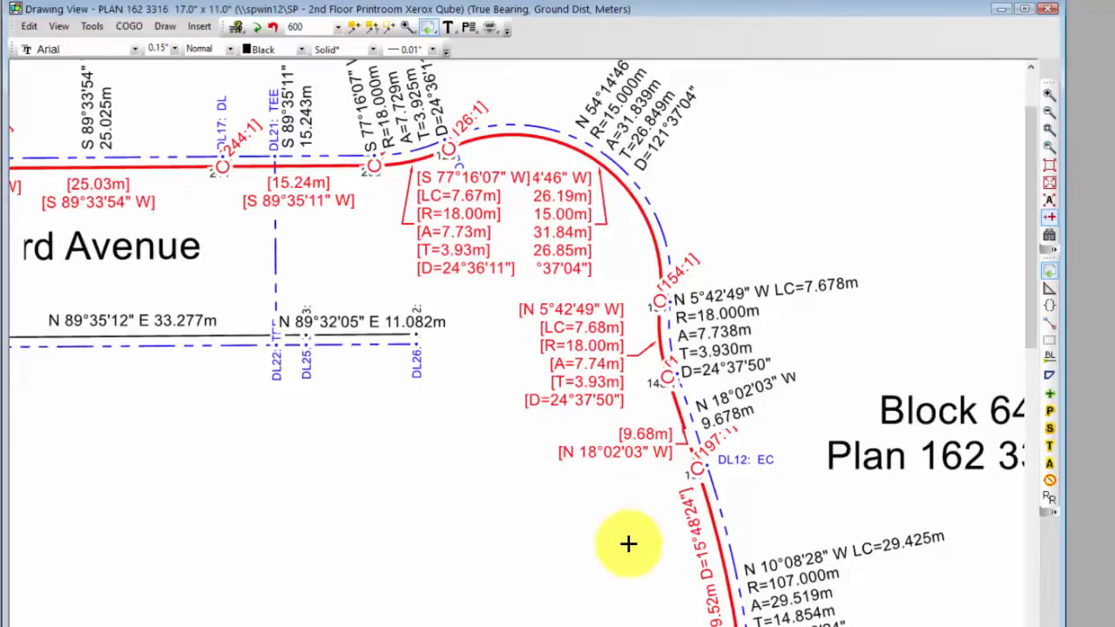
middle_drag(630, 561, 573, 462)
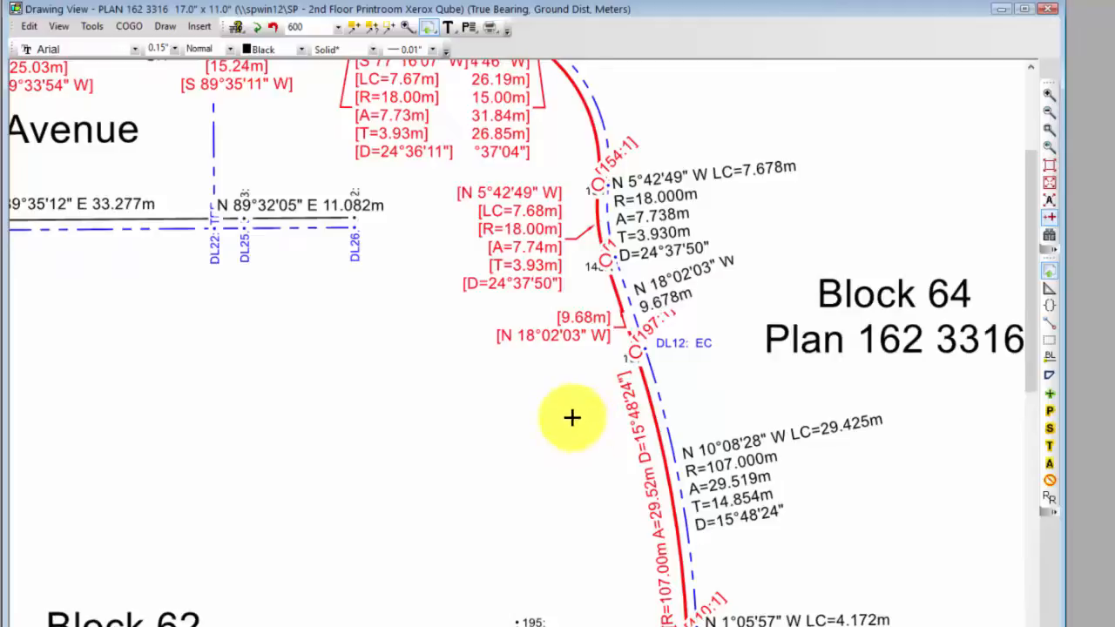
middle_drag(572, 418, 651, 535)
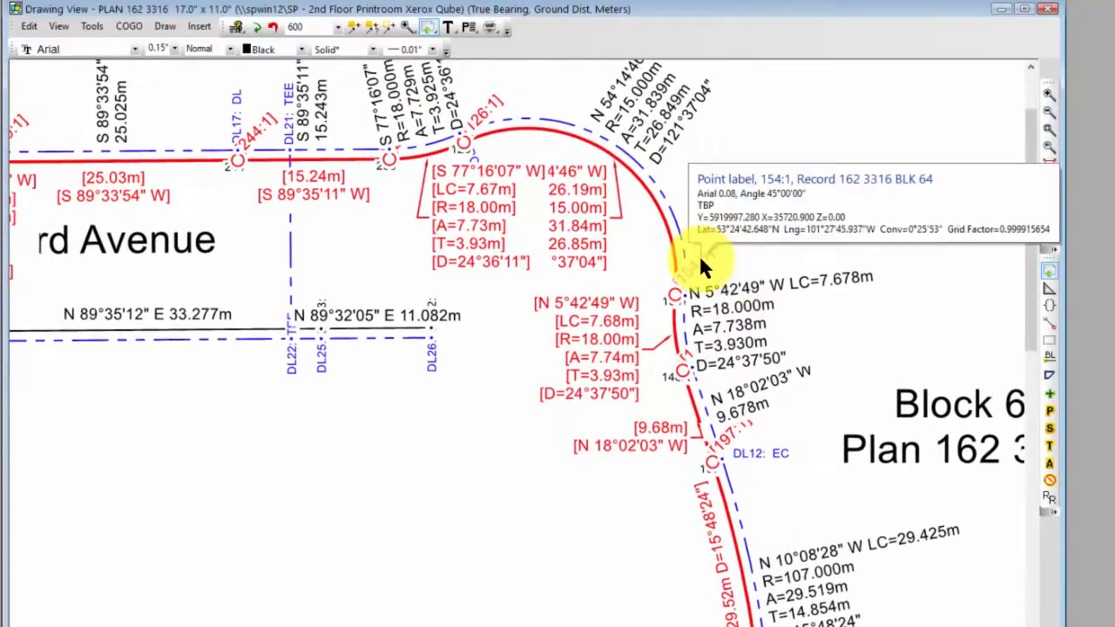
drag(698, 254, 726, 235)
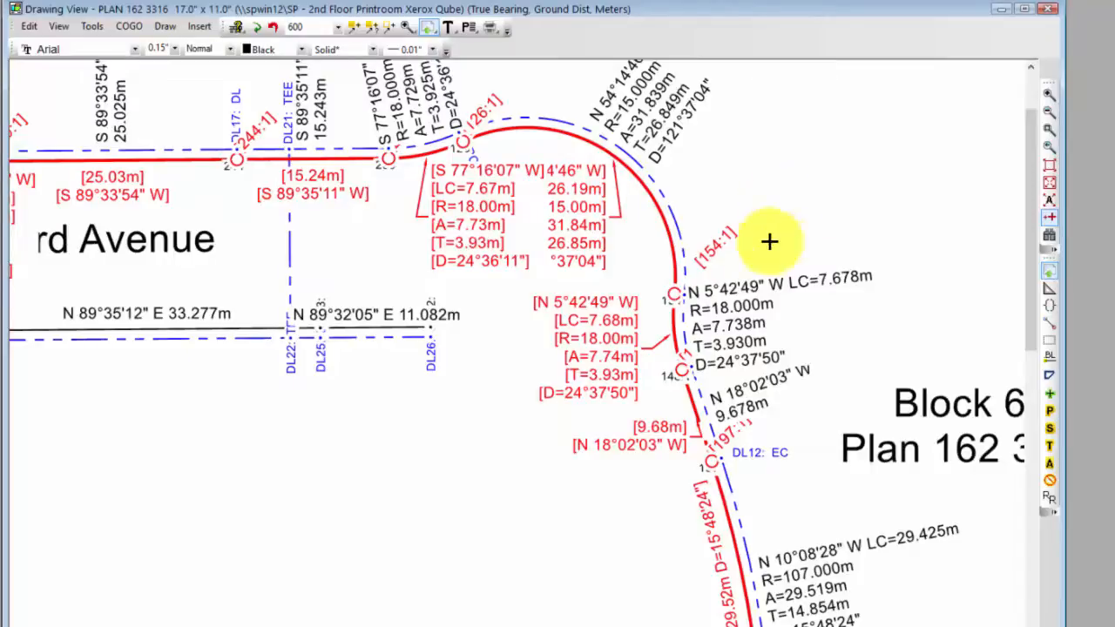
Examine the aligned and stacked curve label formats in the Record 162 3316 BLK 64 traverse's drawing settings
mouse_move(184, 480)
middle_down()
mouse_move(296, 530)
mouse_move(427, 531)
middle_up()
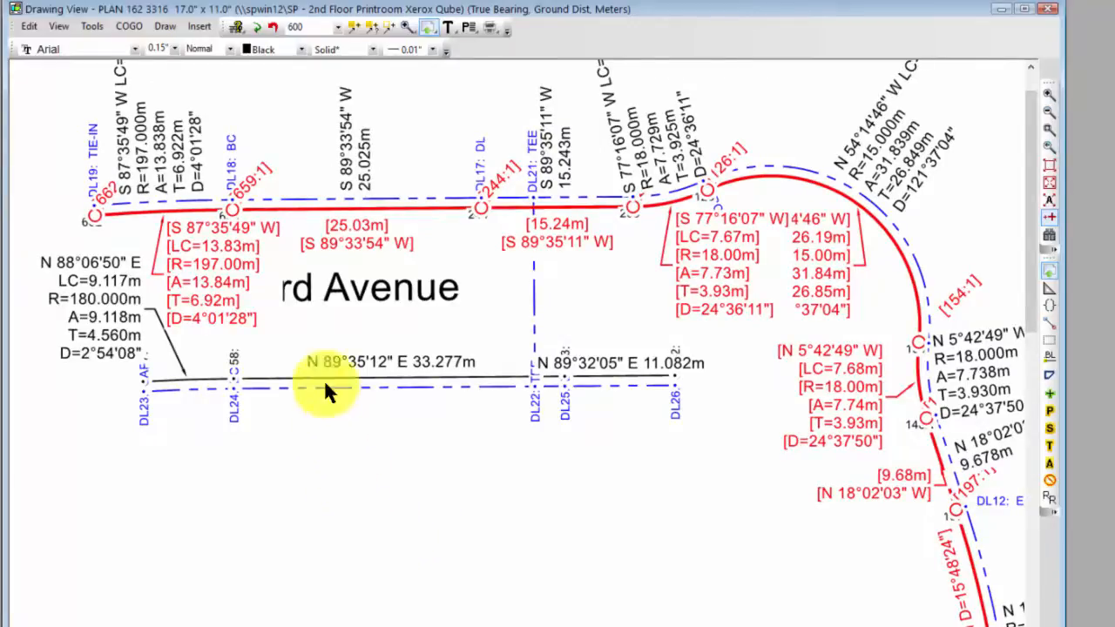
click(241, 319)
click(240, 319)
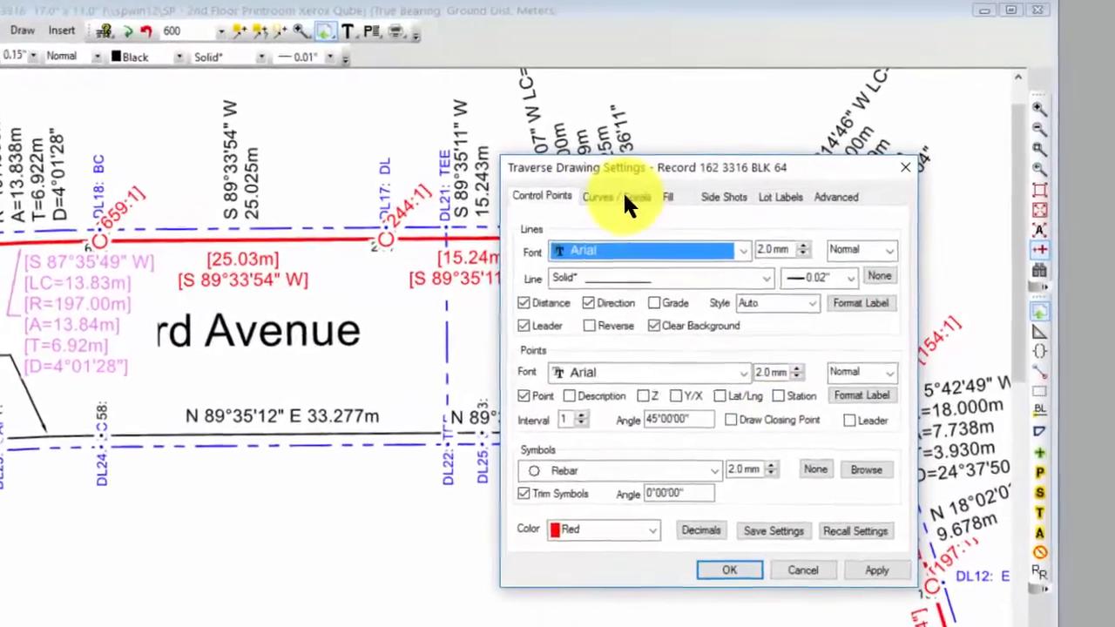
click(620, 197)
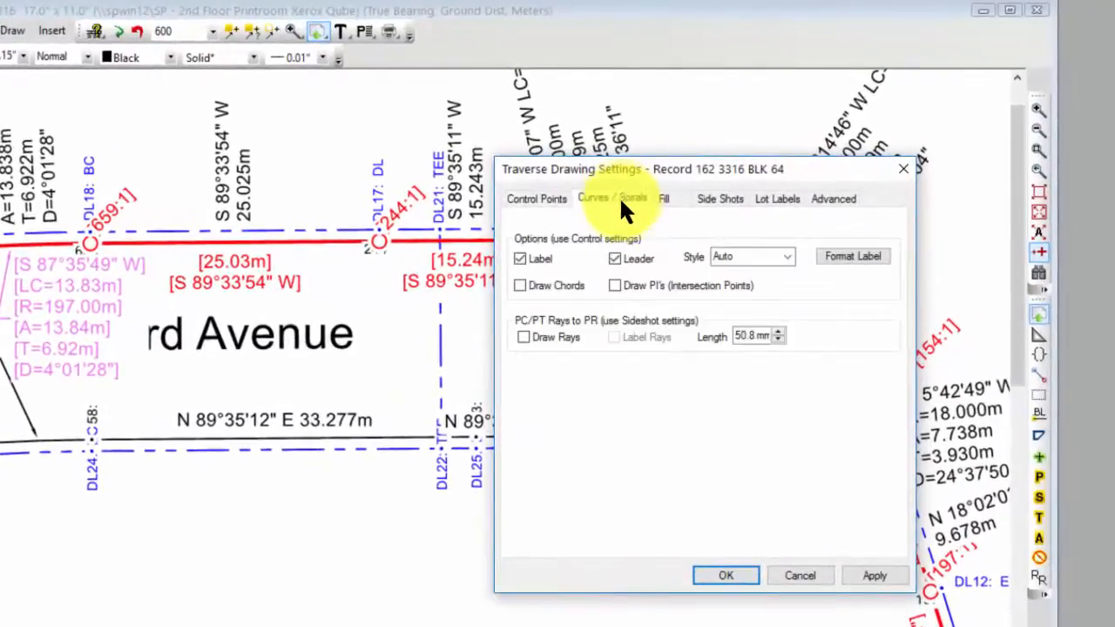
click(834, 256)
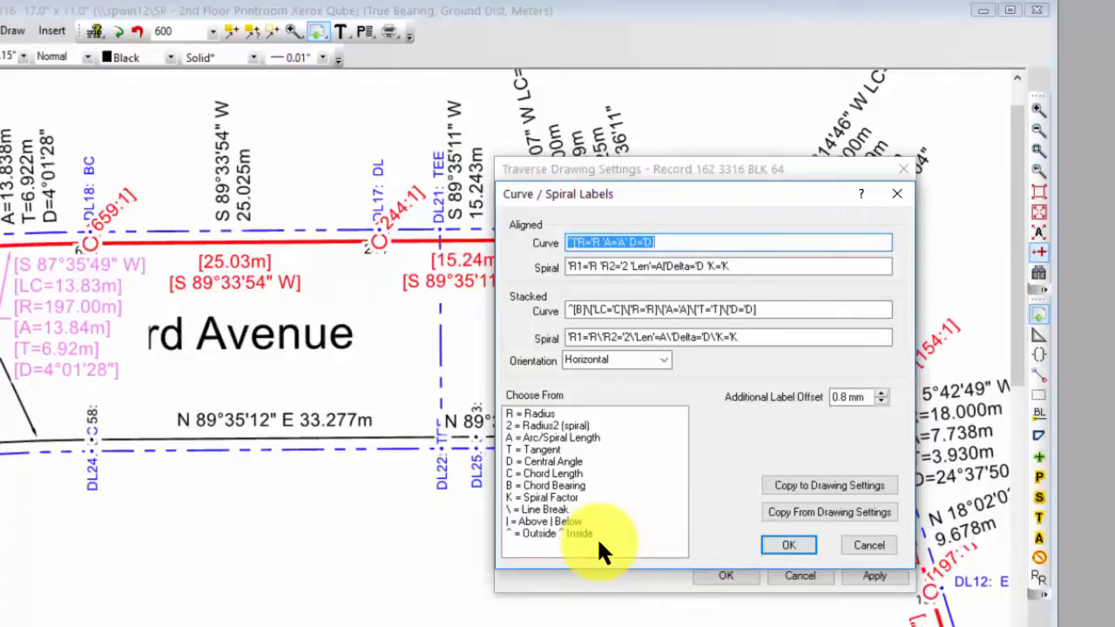
click(778, 536)
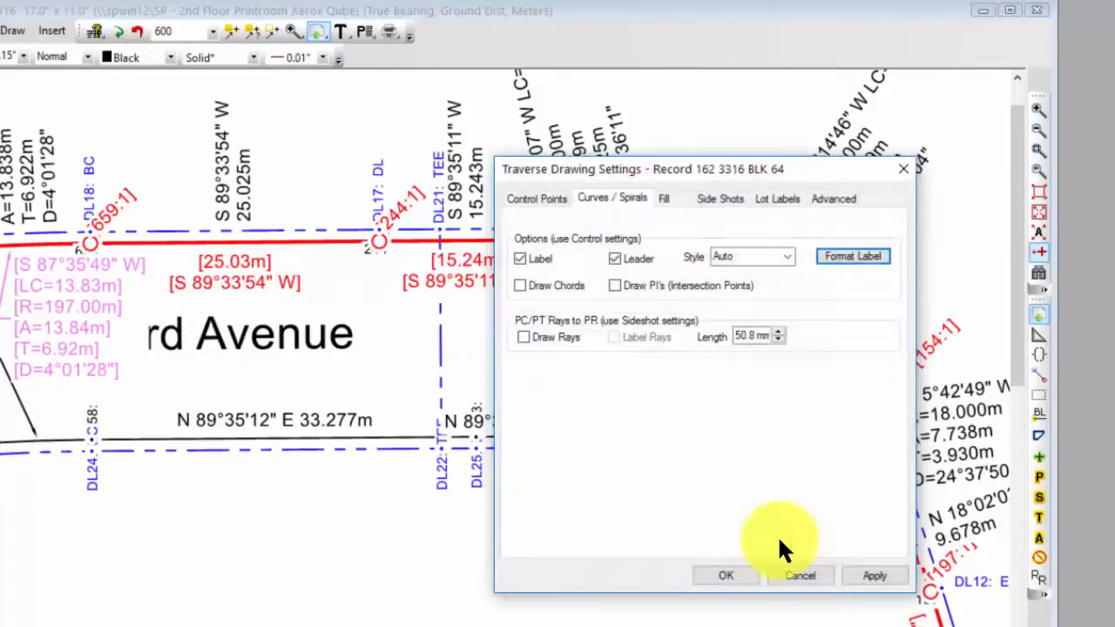